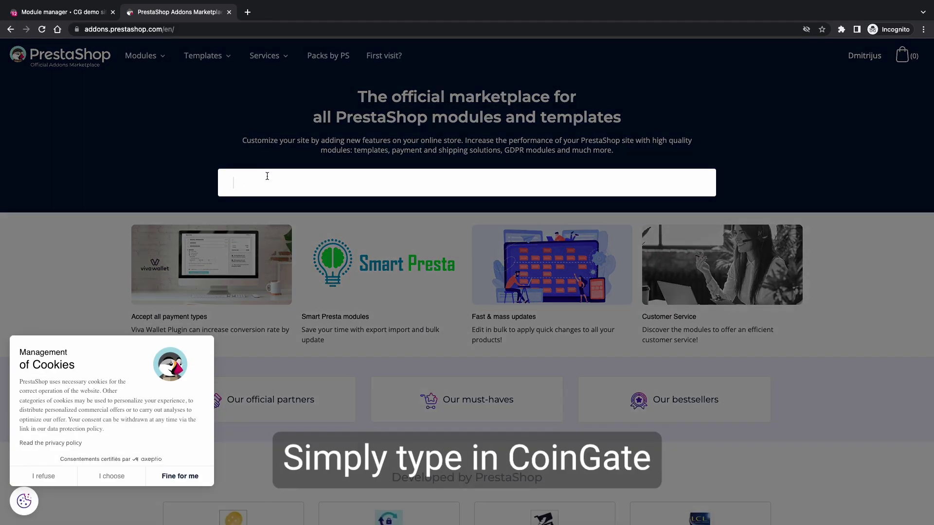
text(oingate)
- Search the PrestaShop Addons Marketplace for 'coingate'
key(Return)
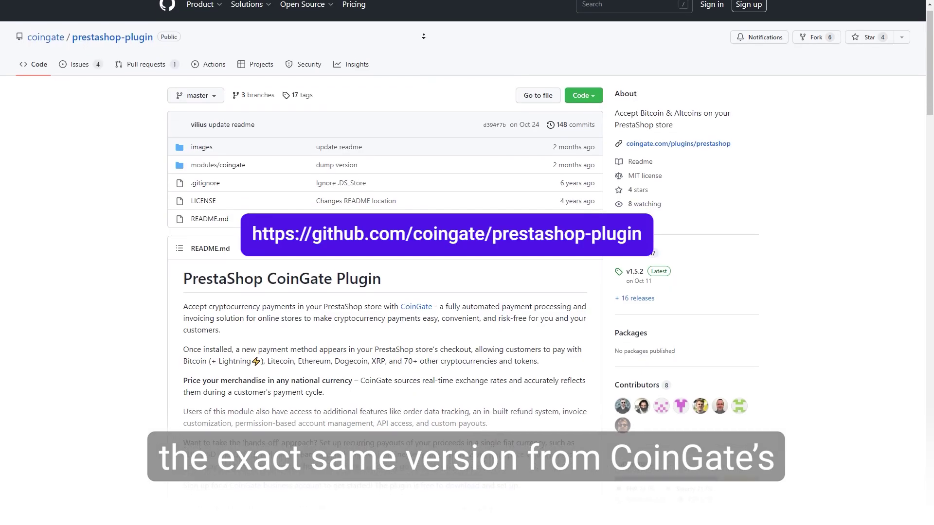
scroll(424, 35, down, 2)
scroll(423, 35, down, 2)
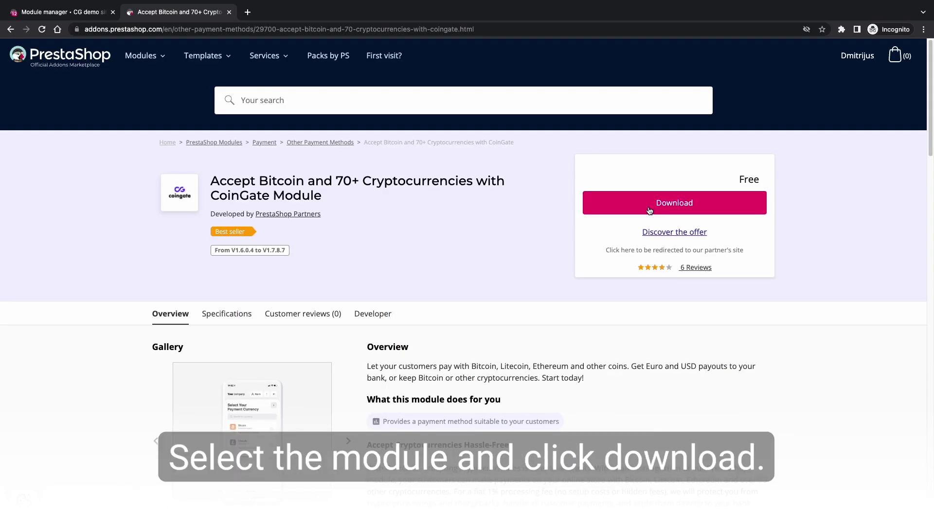
- Download the free CoinGate module zip, validating the contact-details form and confirming
click(674, 203)
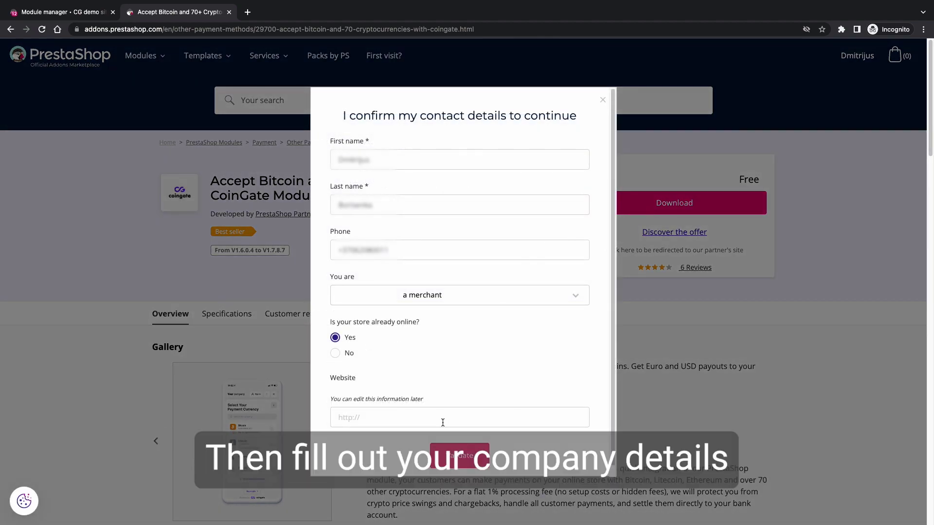
click(461, 466)
click(451, 128)
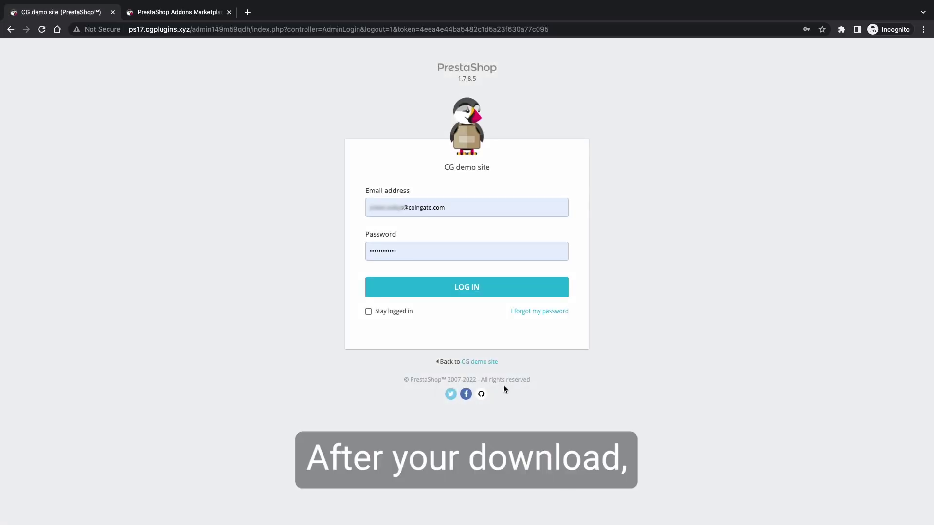
- Log into the shop admin and go to Modules > Module Manager
click(476, 290)
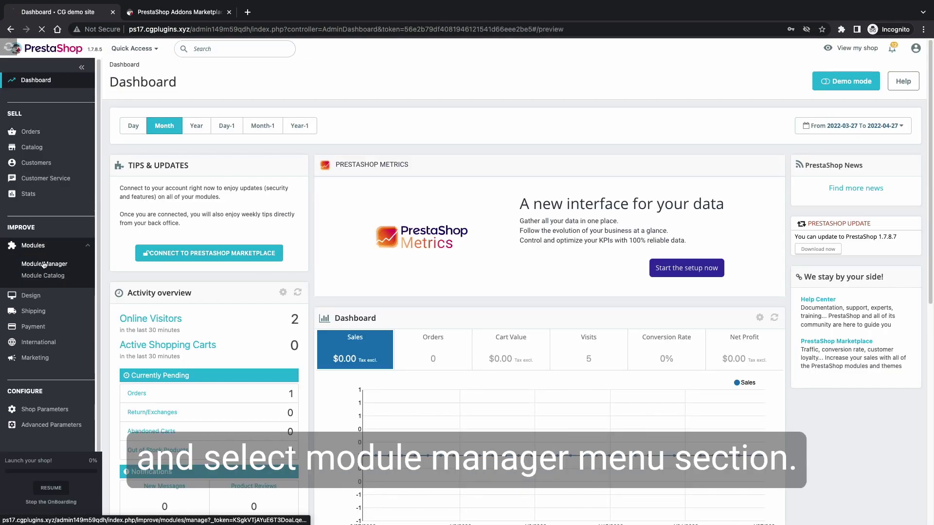
click(44, 264)
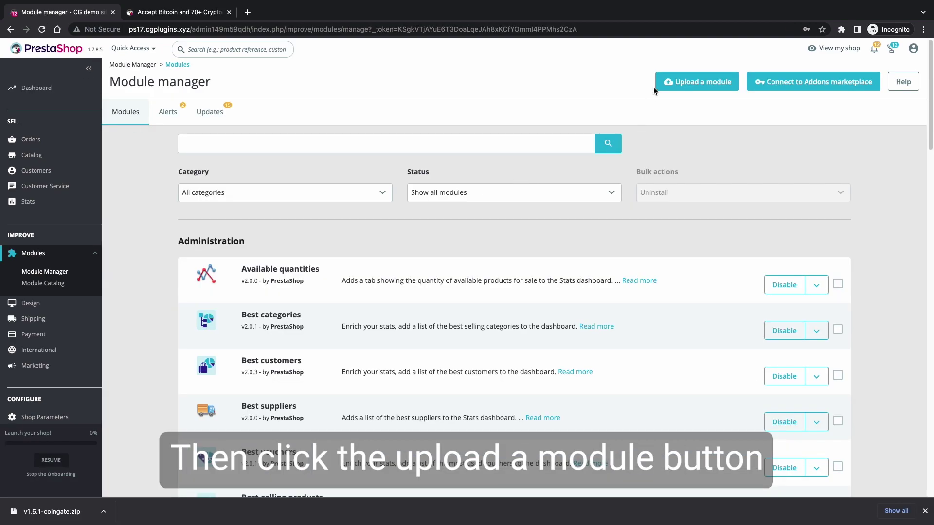
- Install the coingate zip through Upload a module and open its Configure page
click(657, 88)
drag(45, 512, 401, 272)
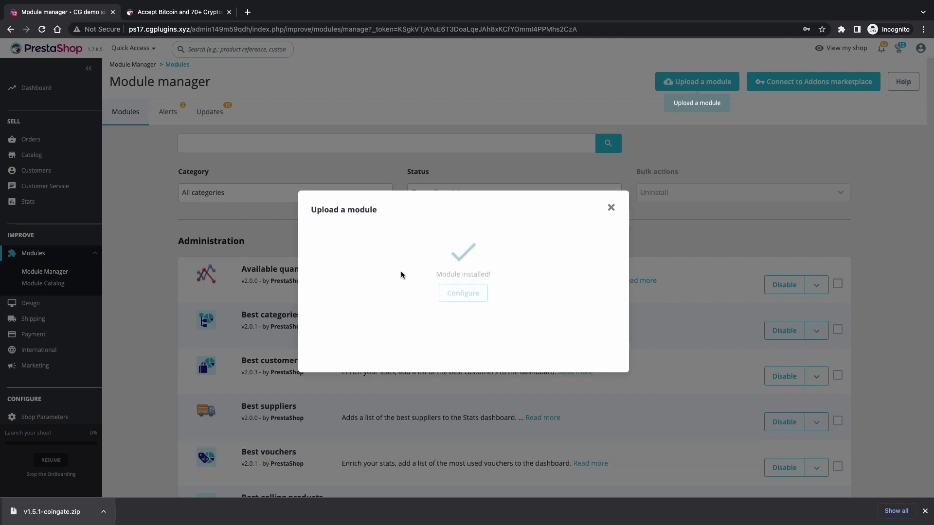
click(449, 298)
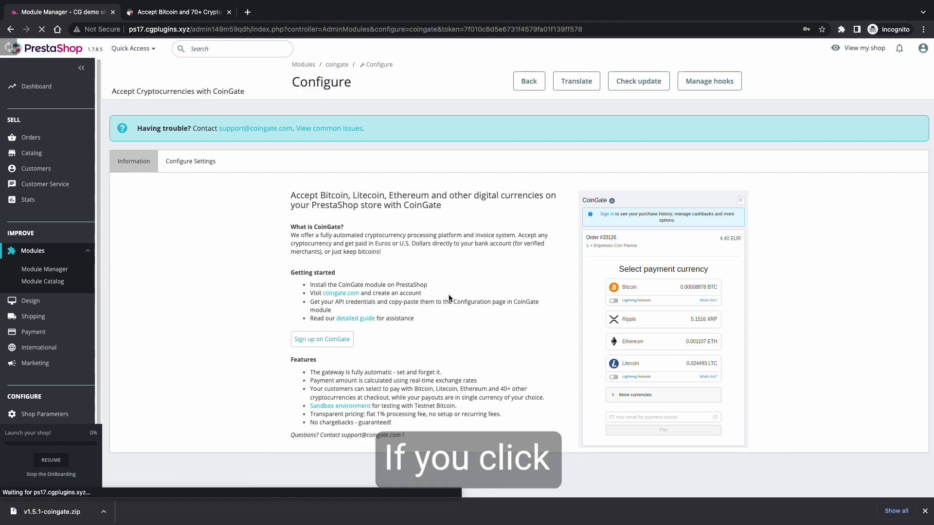
- Show the Configure Settings tab with the API token, payout currency and test mode fields
click(191, 164)
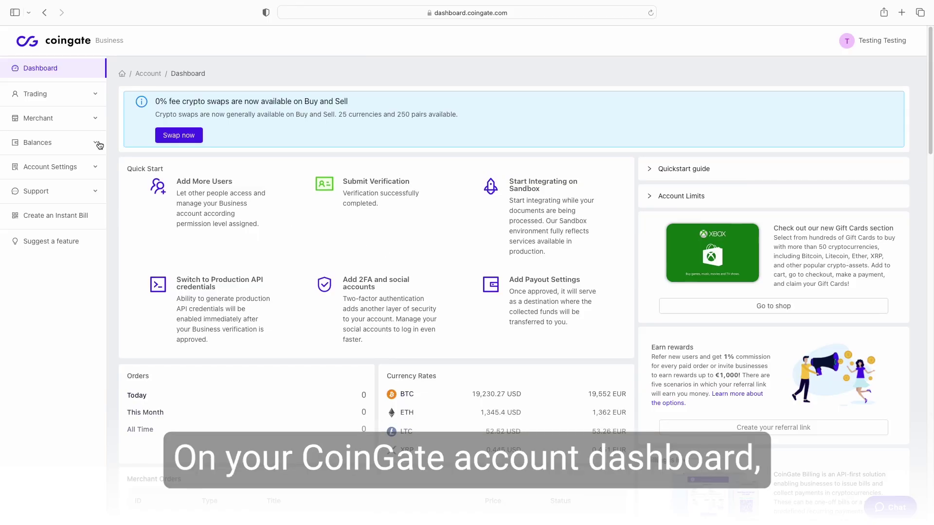
- Go to Merchant > API > Apps in the CoinGate dashboard sidebar
click(49, 121)
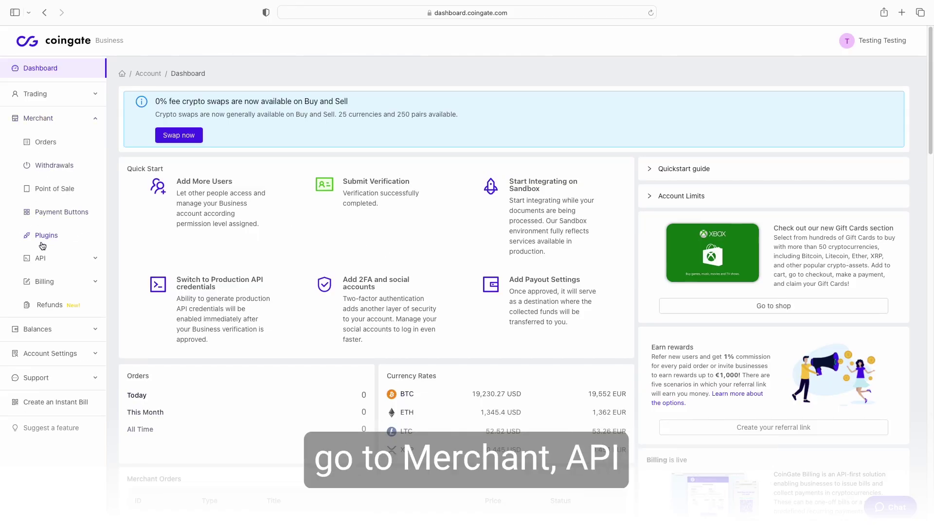
click(44, 257)
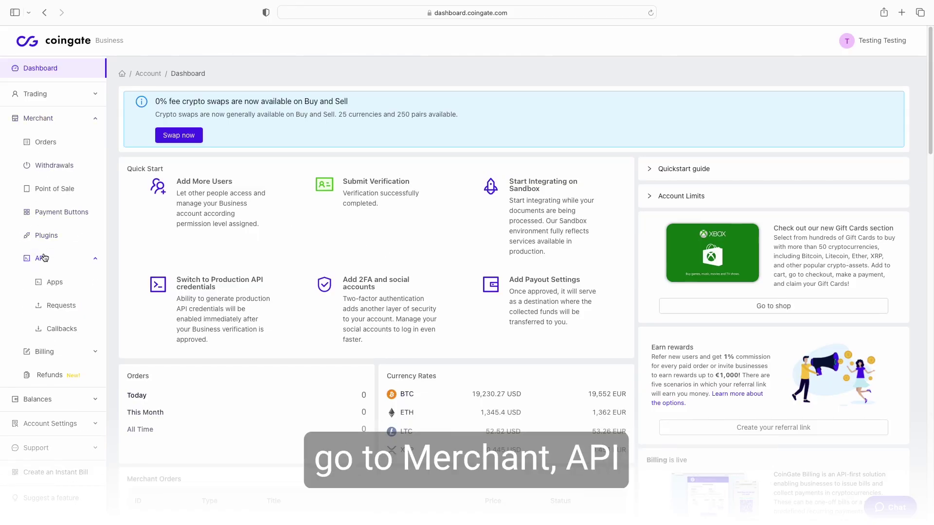
click(55, 282)
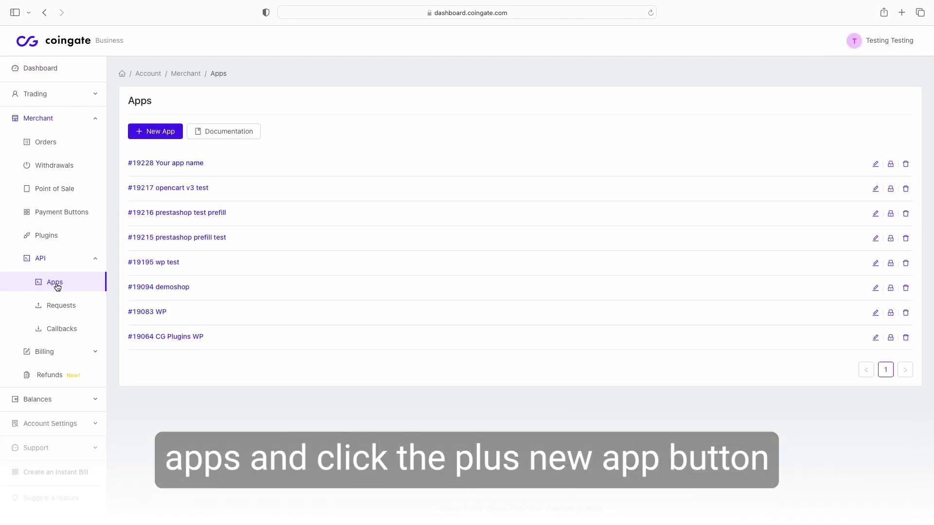
- Start a new API app, enter its title and keep Default API/plugin settlement
click(154, 133)
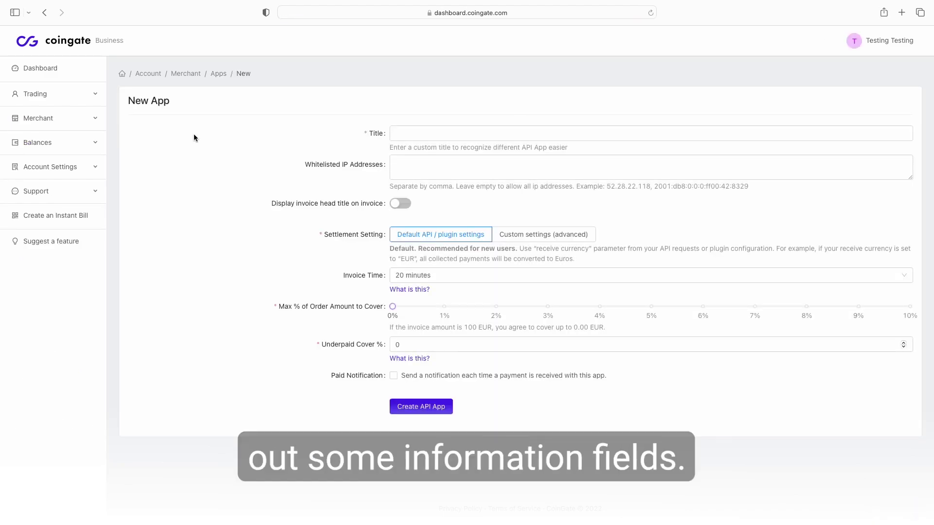
click(382, 134)
text(Yo)
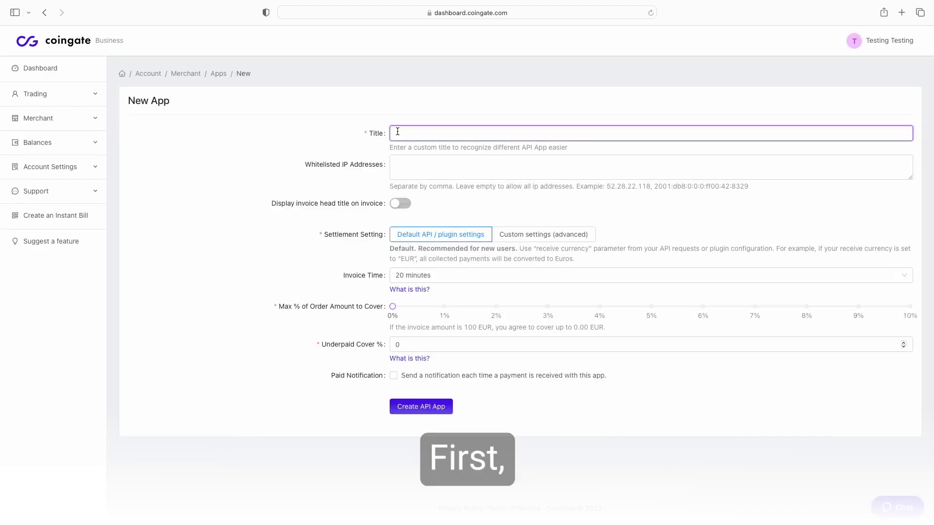
text(ur app )
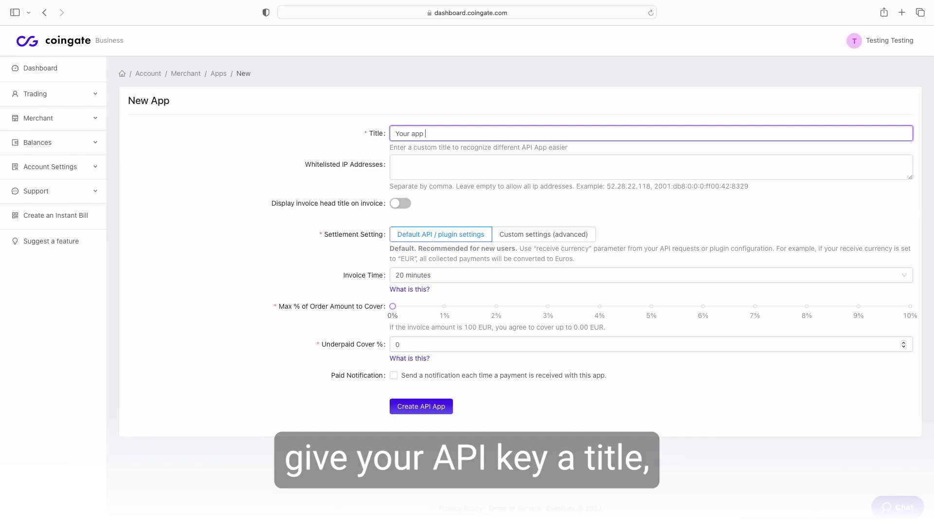
text(or website name)
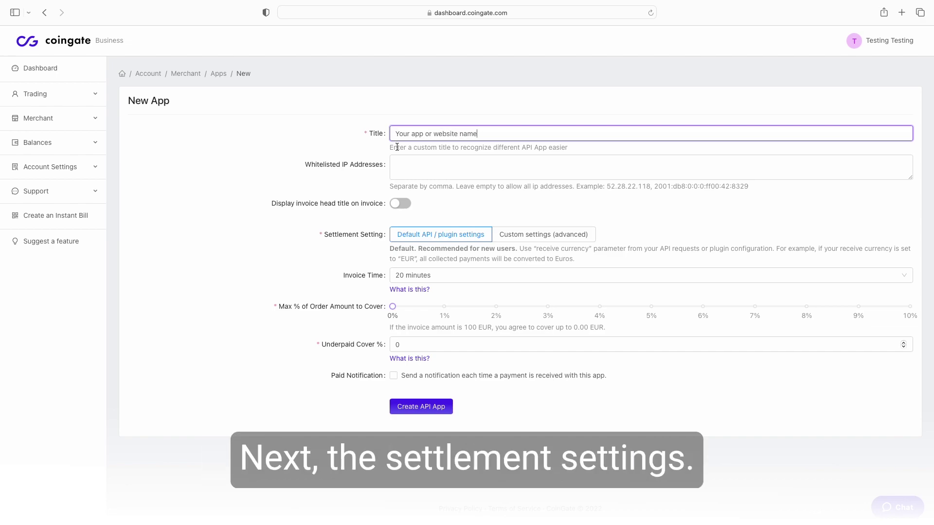
click(518, 235)
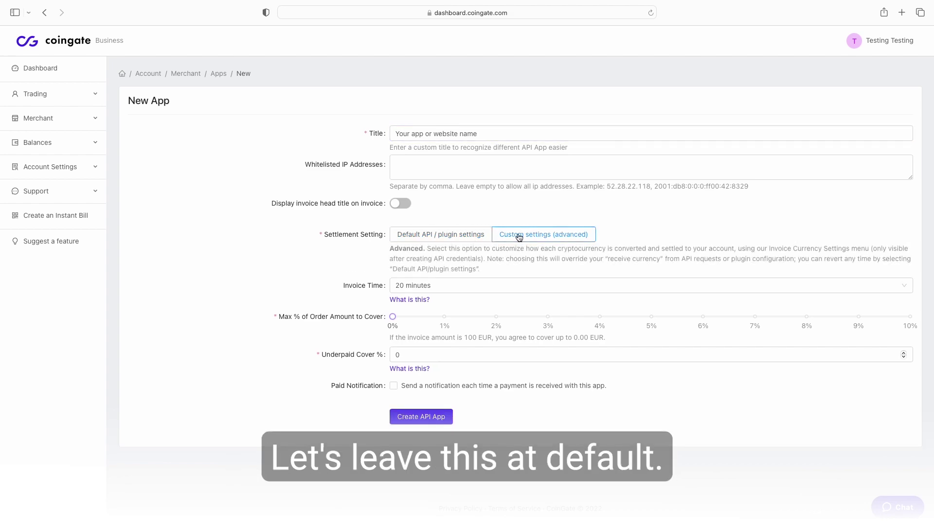
click(458, 236)
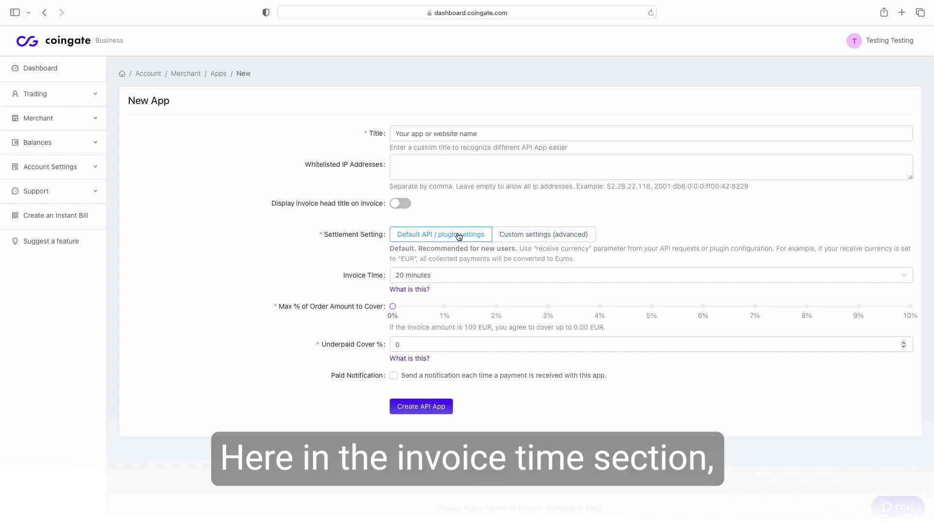
- Set 30-minute invoice time, 1% underpaid cover, and paid notifications to an additional email
click(421, 280)
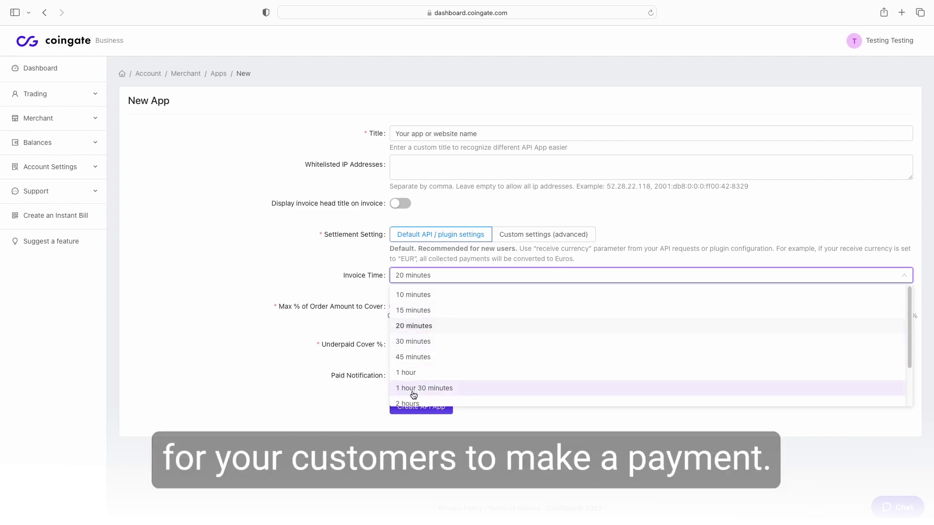
click(414, 341)
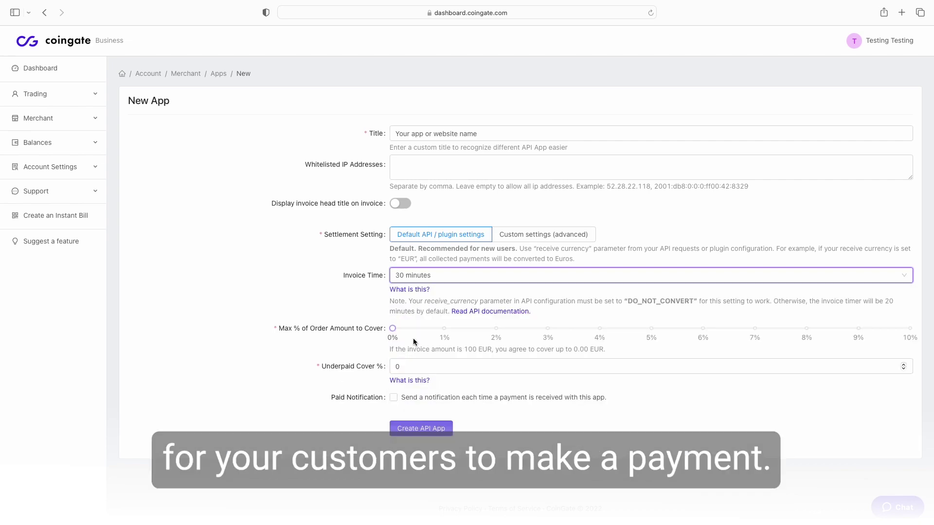
click(367, 338)
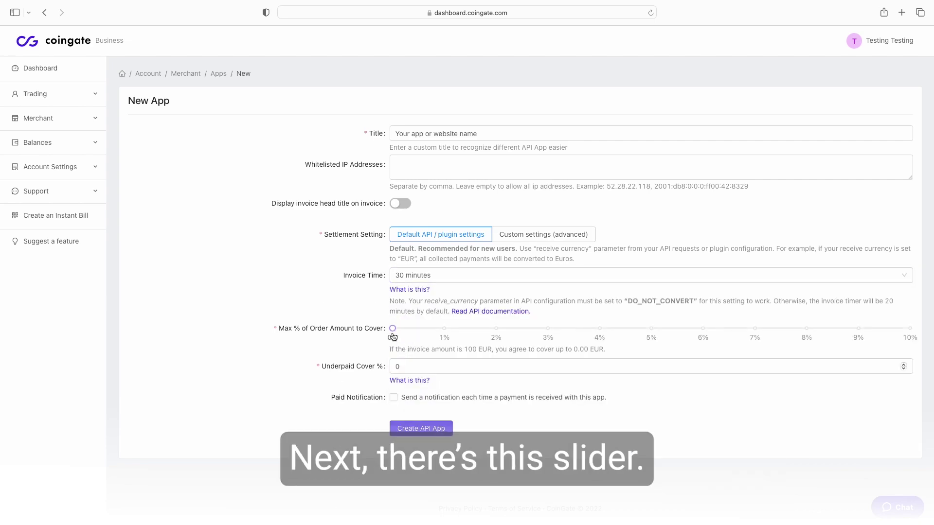
drag(393, 329, 496, 330)
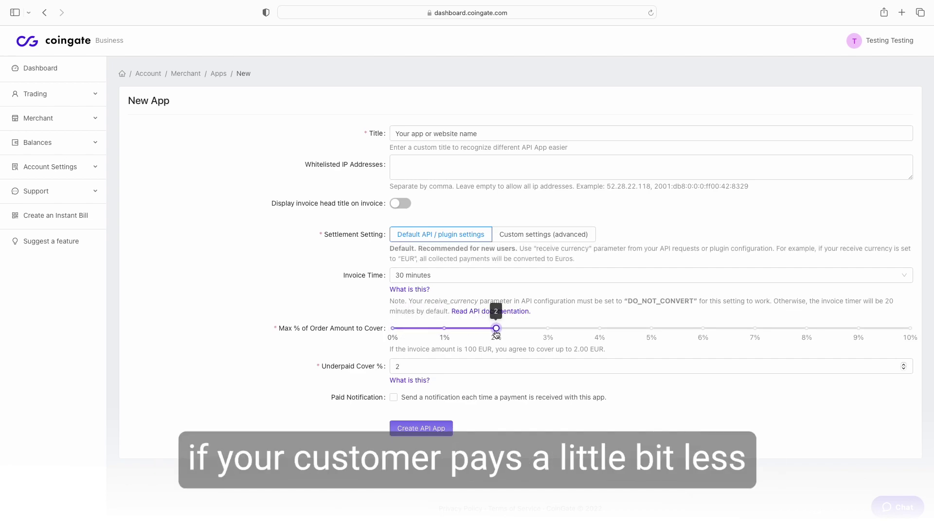
drag(495, 329, 445, 329)
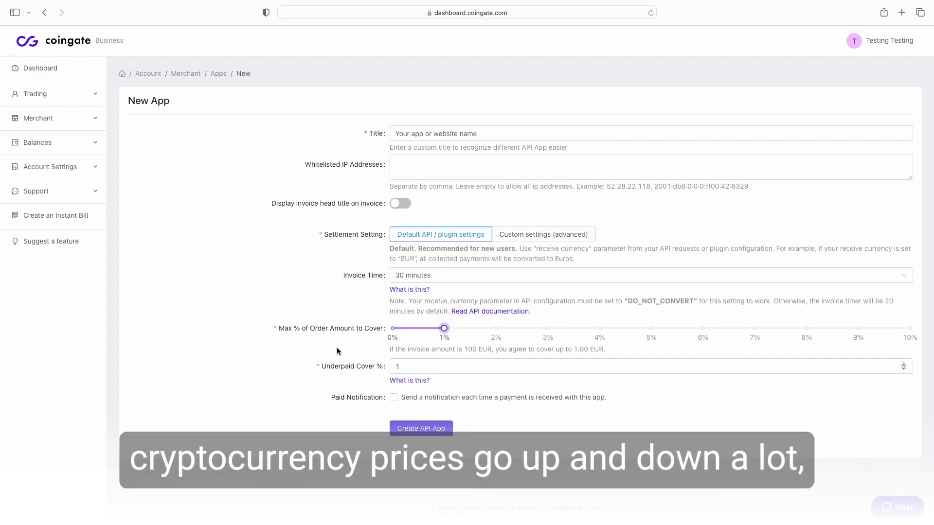
click(394, 397)
scroll(414, 396, down, 1)
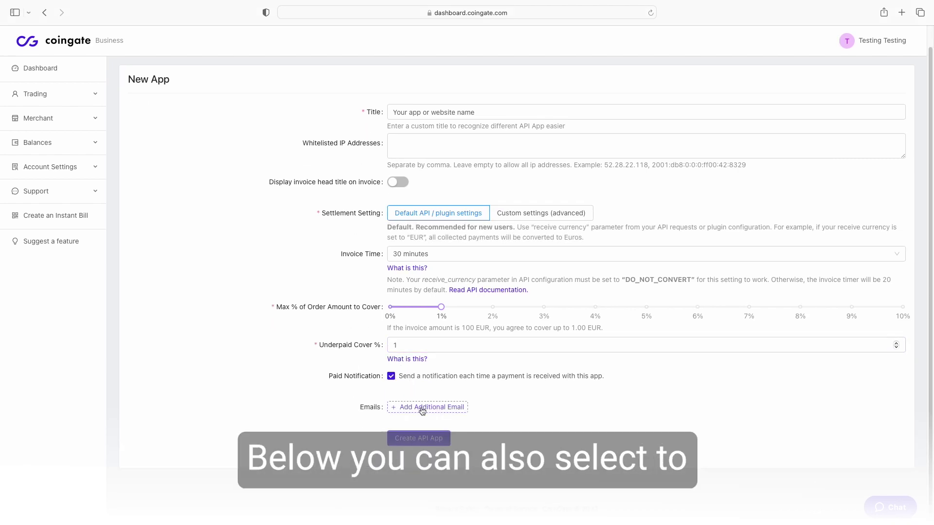
click(421, 411)
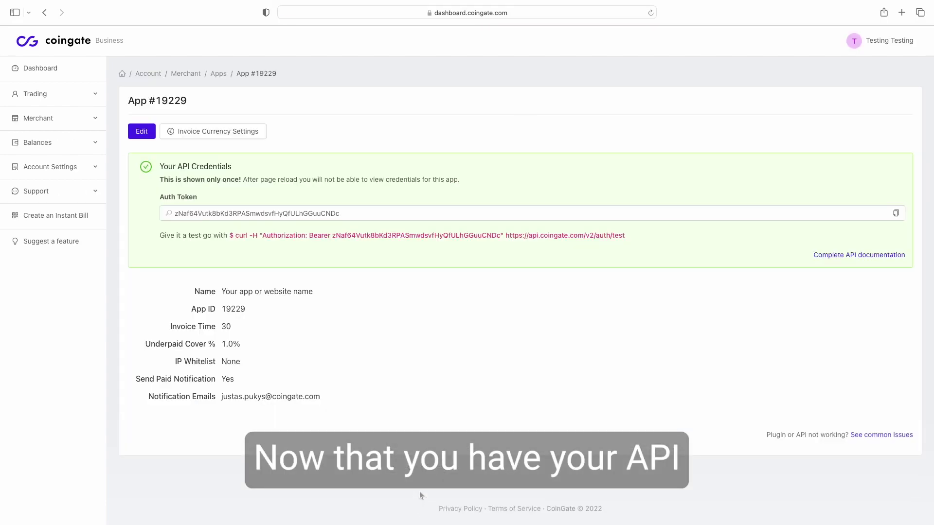
- Select and copy the new app's one-time Auth Token
click(290, 216)
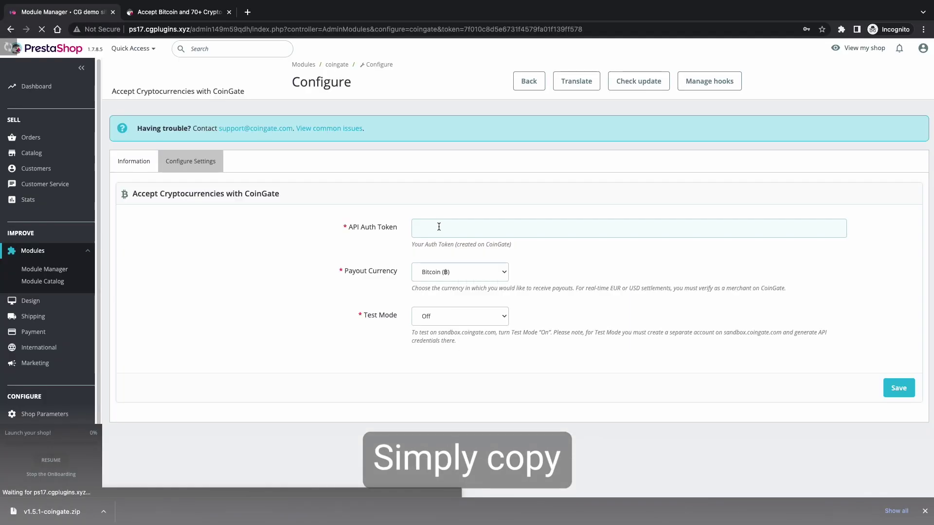
- Paste the auth token, set Test Mode to On, and save the CoinGate settings
key(ctrl+v)
click(441, 315)
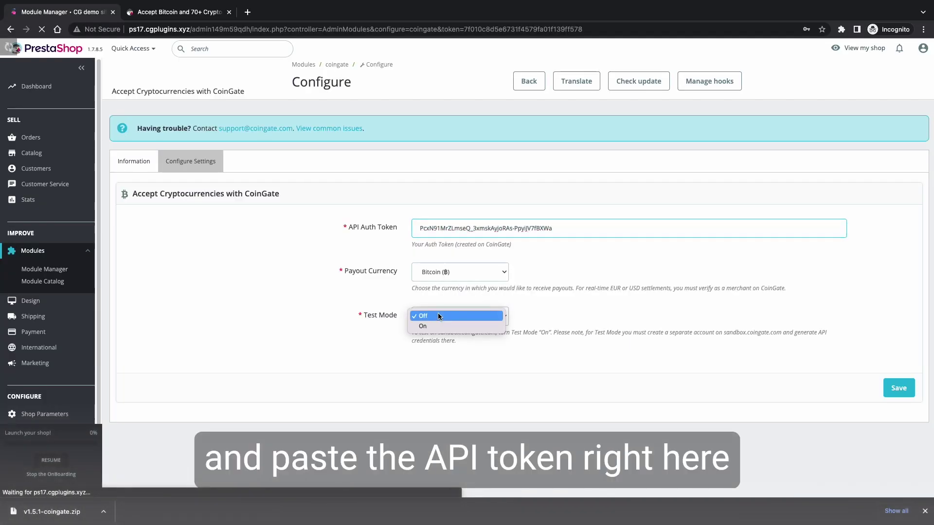
click(514, 330)
click(899, 387)
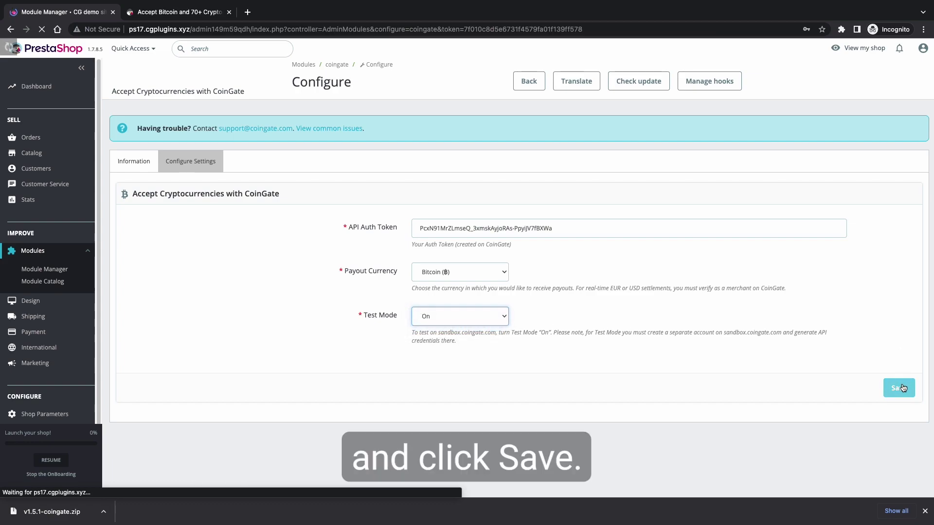